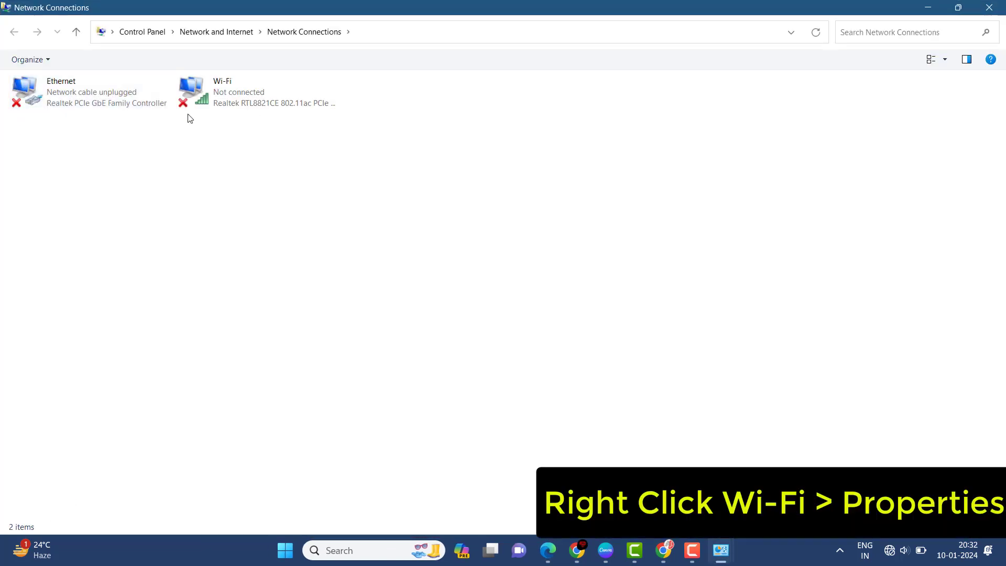
- Open the Internet Protocol Version 4 (TCP/IPv4) properties of the Wi-Fi adapter
right_click(241, 100)
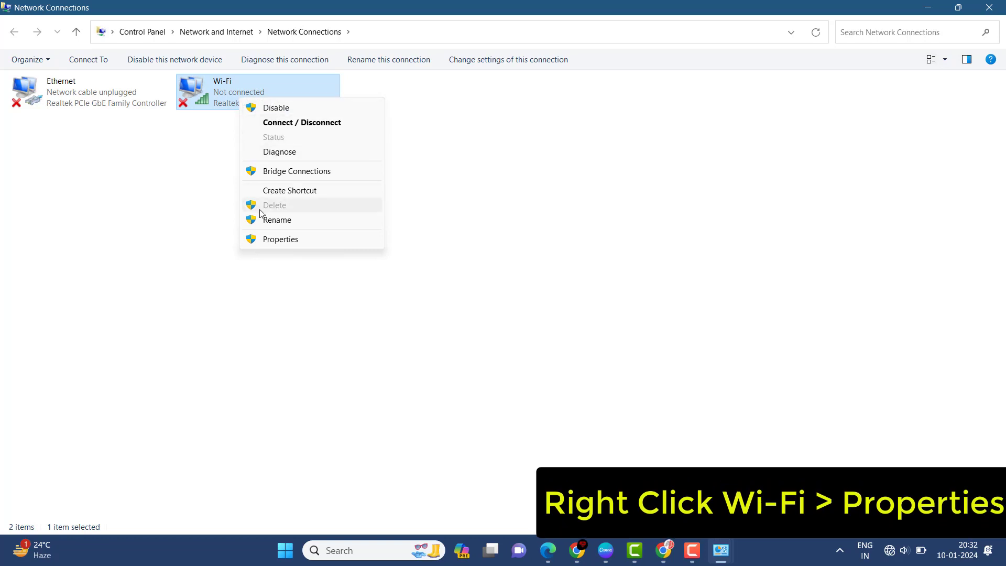
click(272, 241)
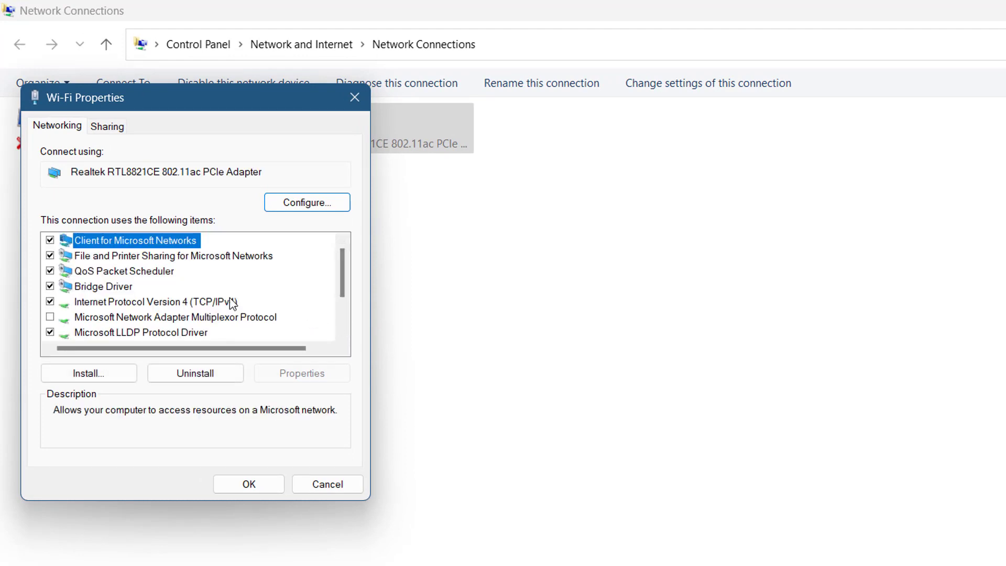
click(232, 302)
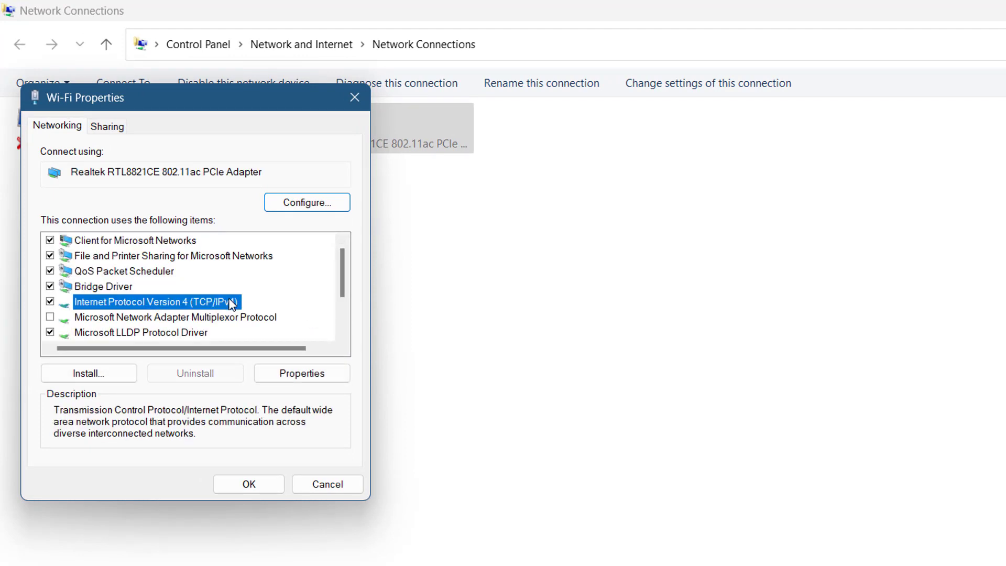
click(271, 372)
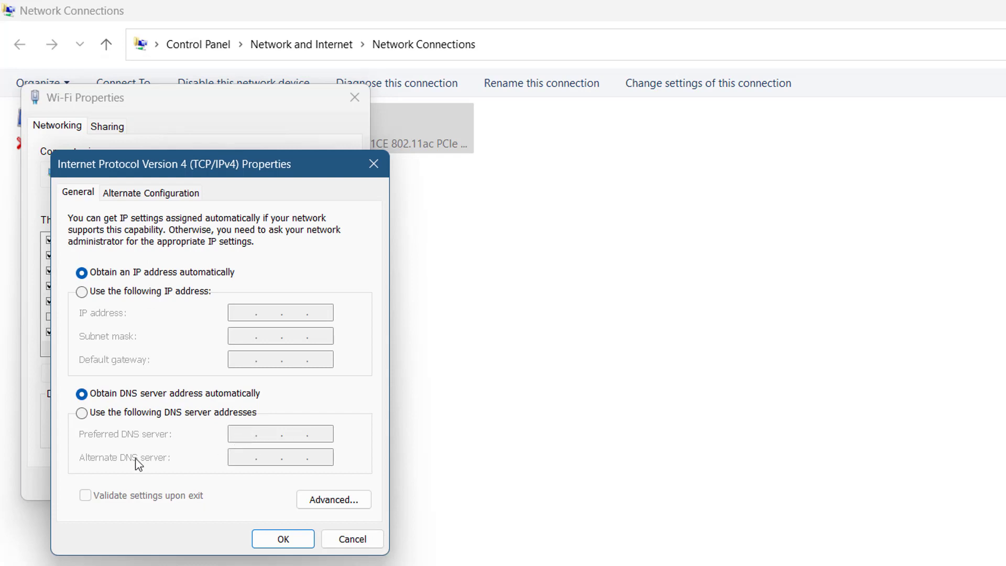
- Use manual DNS servers, the preferred one beginning 1.1 and the alternate beginning 1.0, and enable validating settings upon exit
click(81, 412)
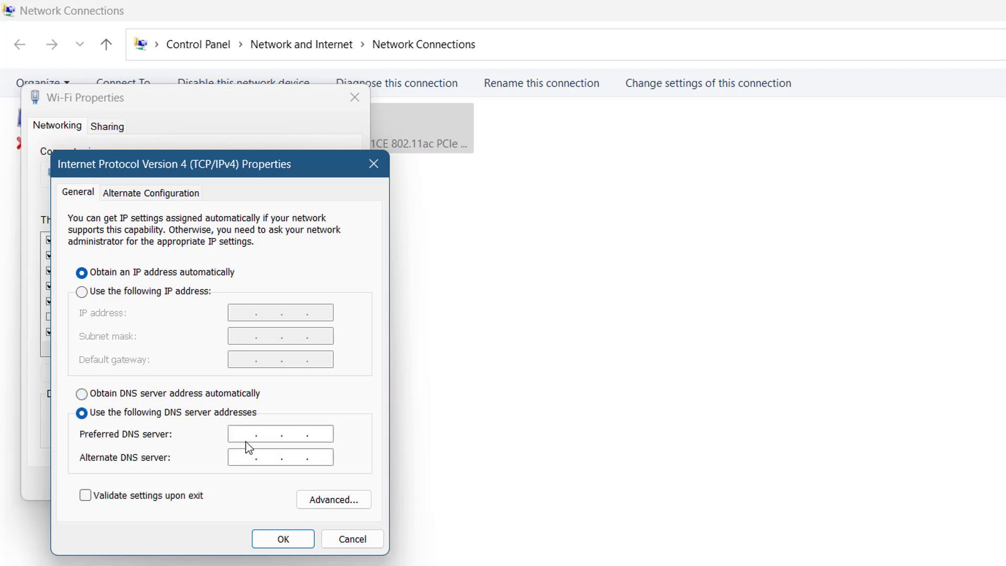
text(1.1.)
click(251, 454)
text(1.0..)
key(BackSpace)
key(BackSpace)
key(BackSpace)
click(85, 496)
click(285, 540)
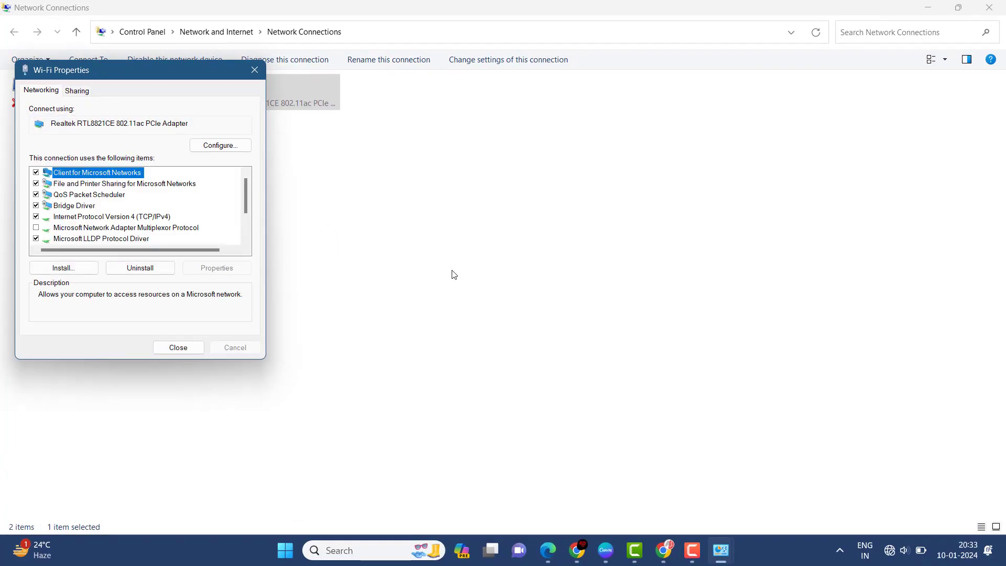
- Close the Wi-Fi properties and the Control Panel network window
click(255, 70)
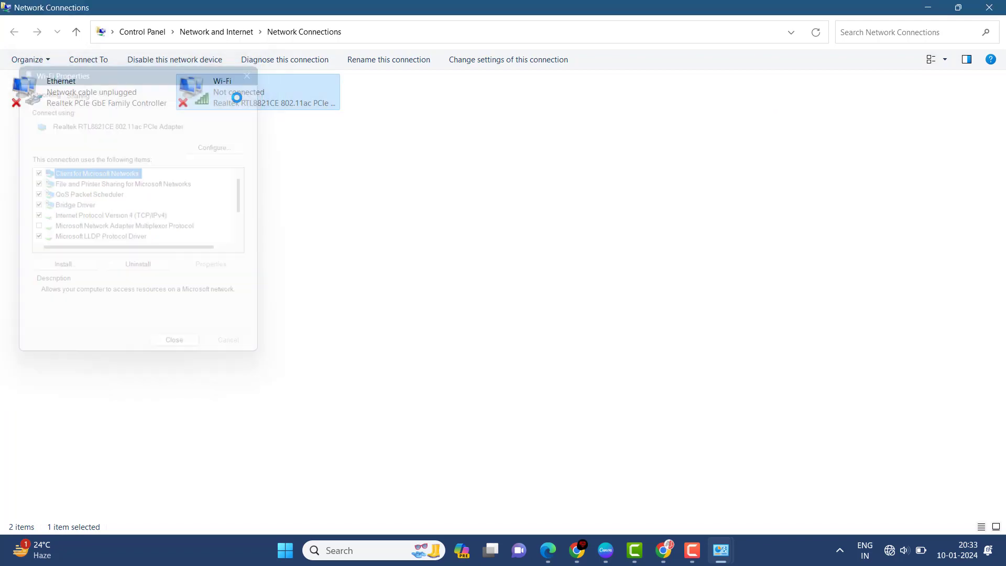
key(alt+Left)
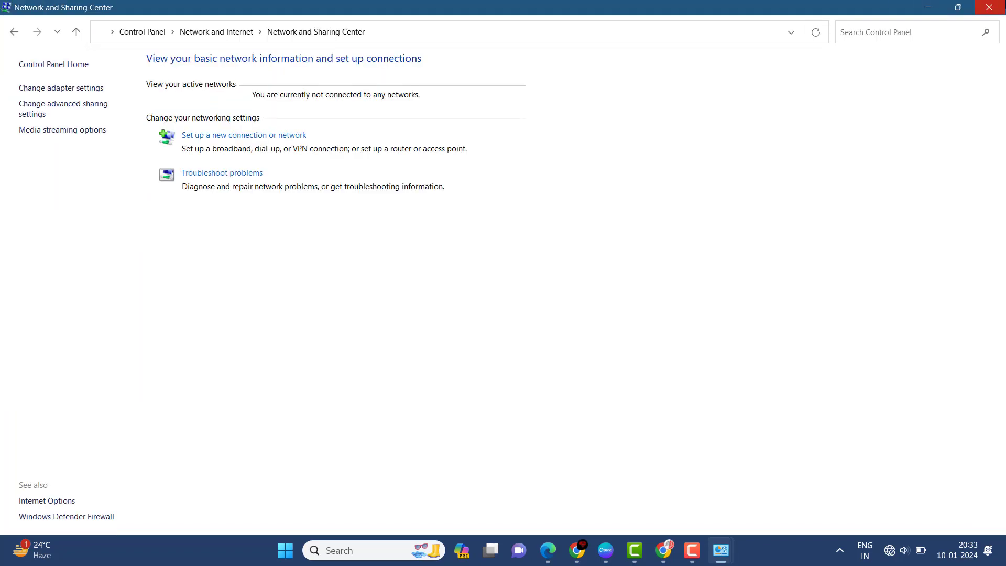
click(1002, 5)
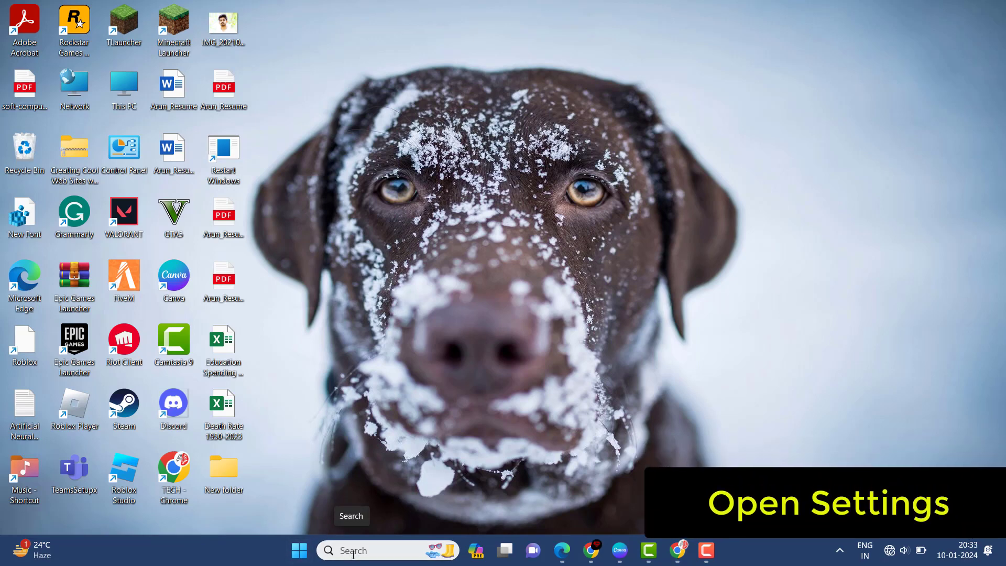
- Search Windows for Settings and open the Settings app
click(353, 554)
text(s)
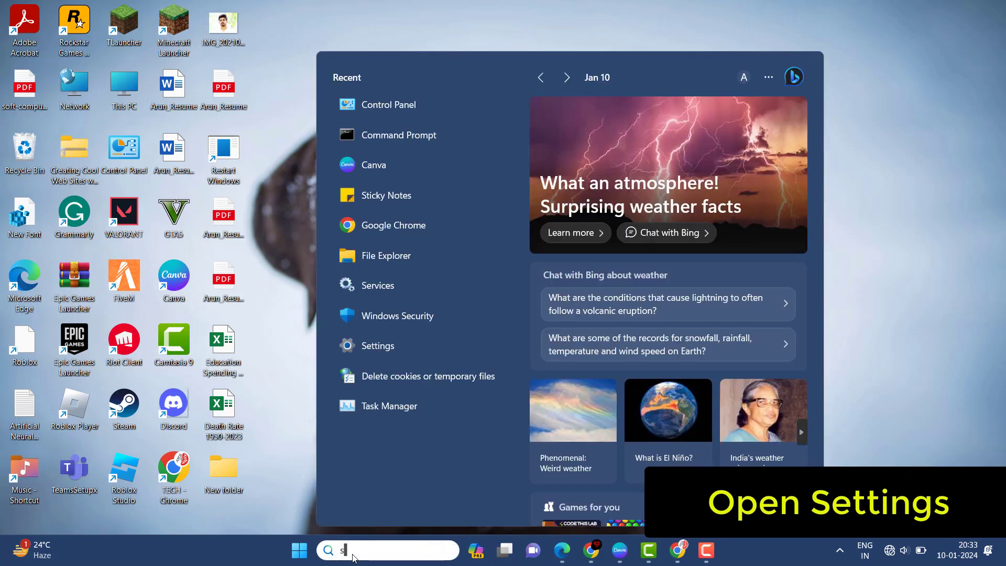
text(ett)
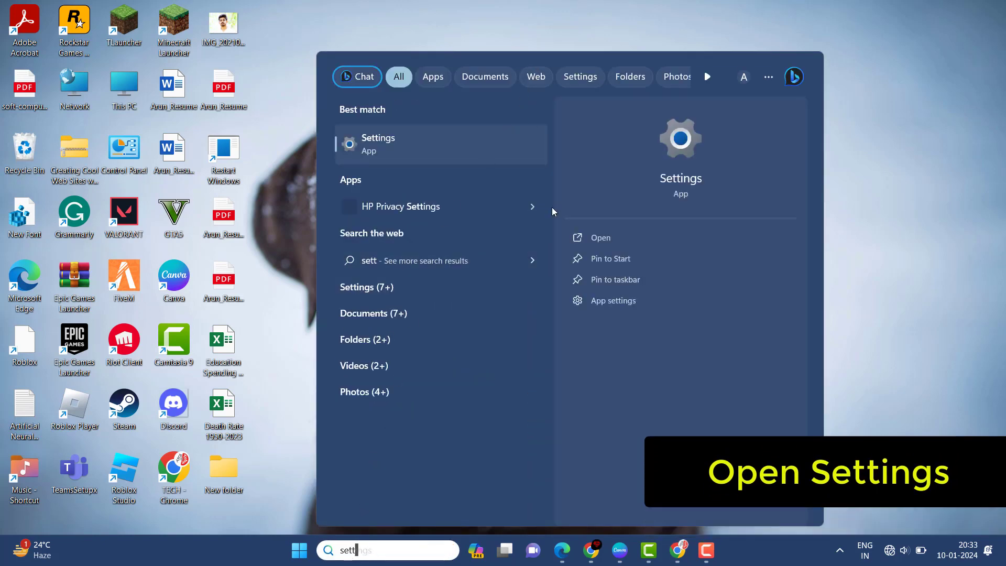
click(586, 240)
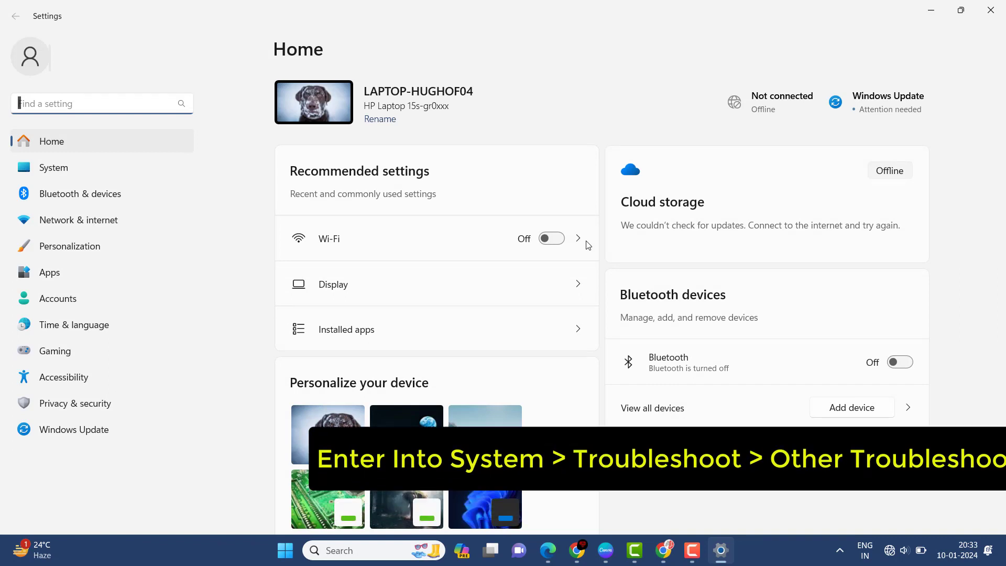
- Open the list of other troubleshooters in the system's Troubleshoot settings
click(25, 166)
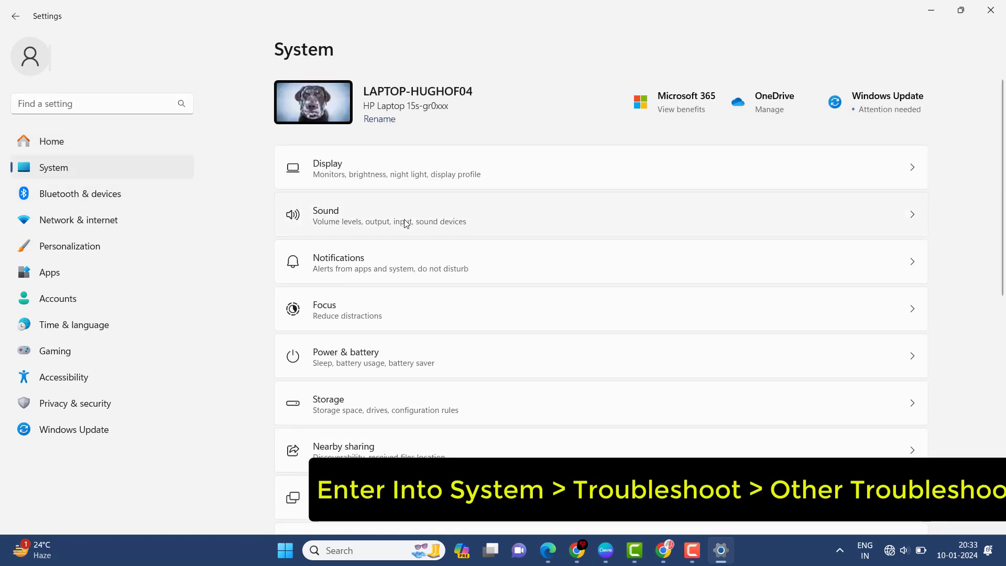
scroll(405, 223, down, 5)
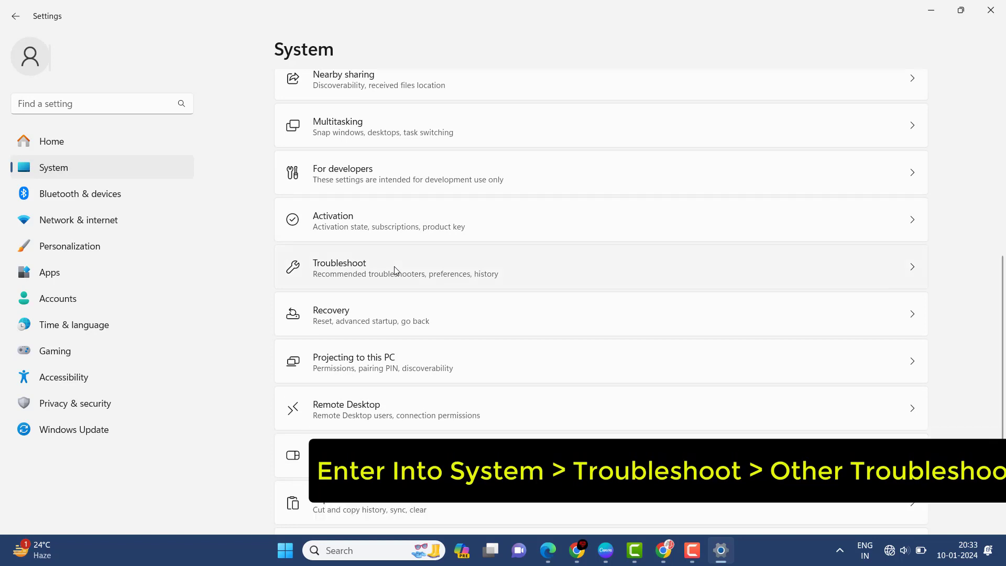
click(396, 270)
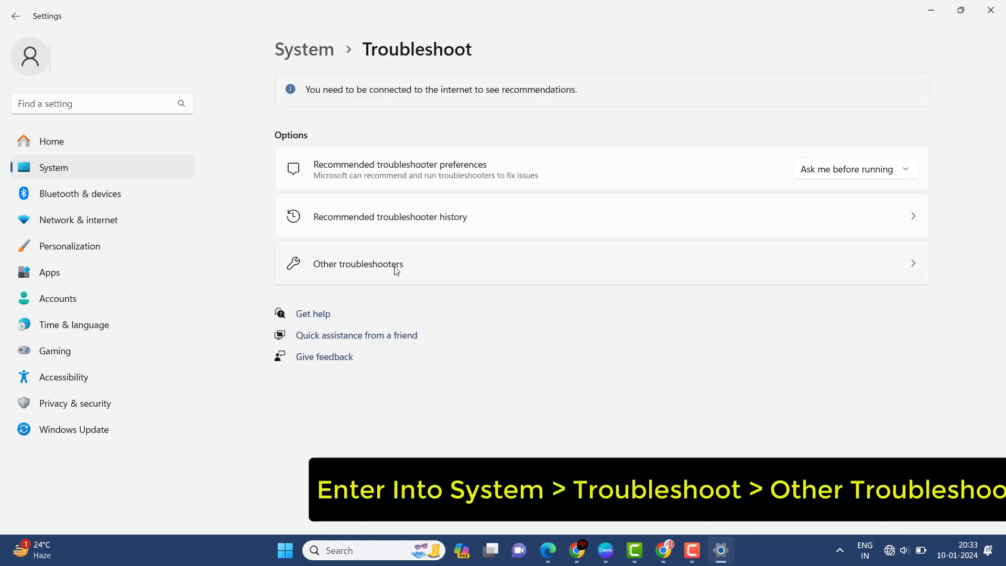
click(396, 270)
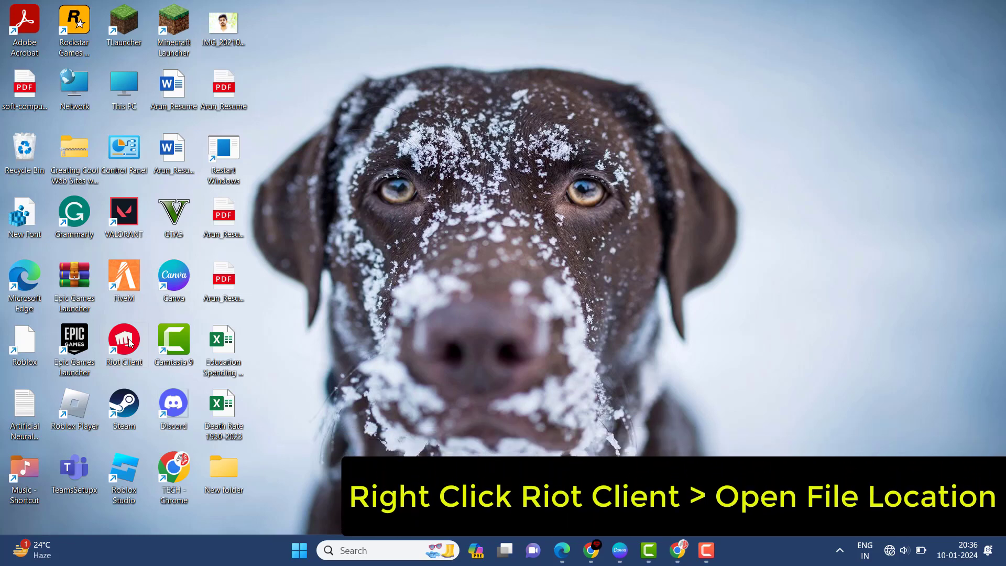
- Open the file location of the Riot Client desktop shortcut in File Explorer
right_click(130, 343)
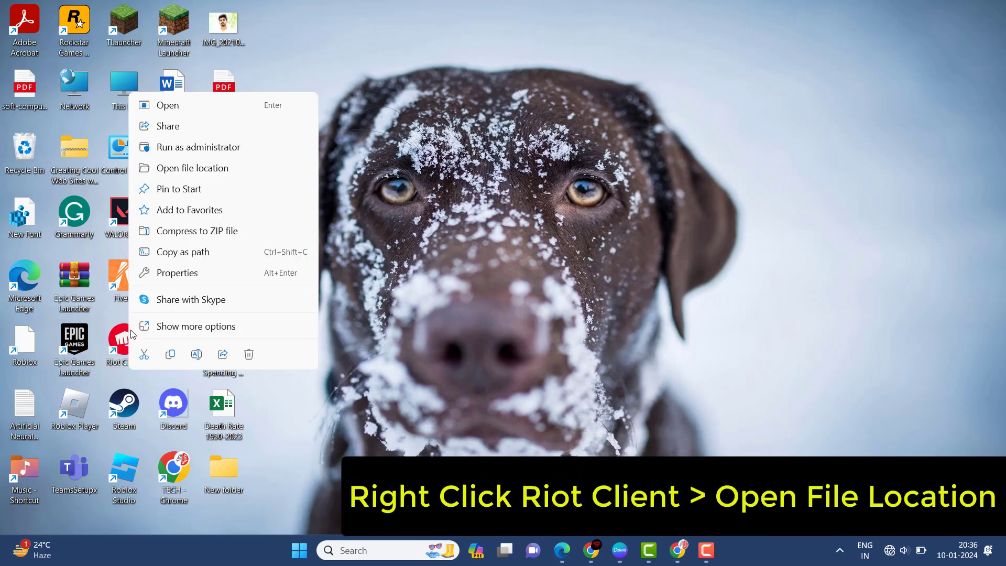
click(177, 168)
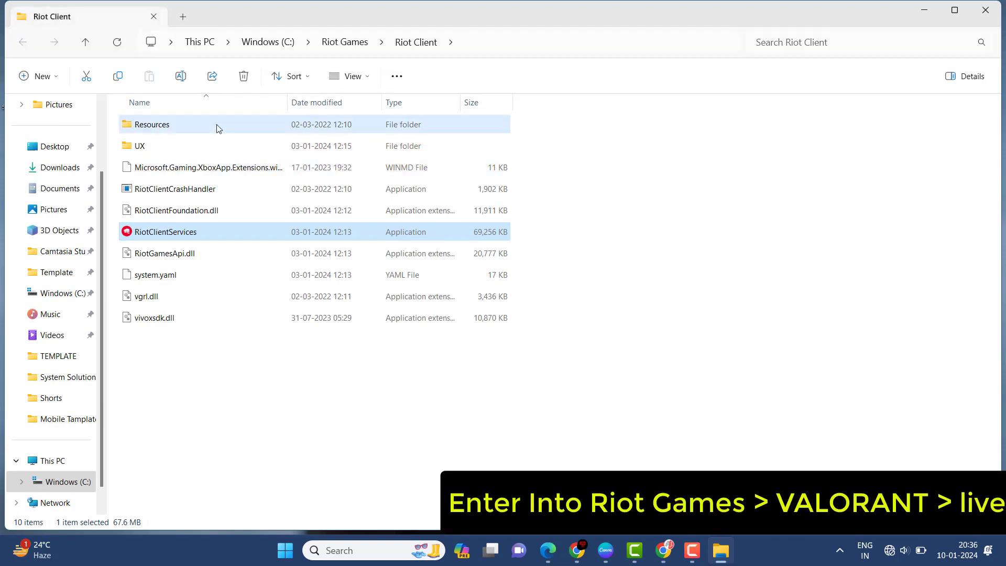
click(218, 127)
click(164, 237)
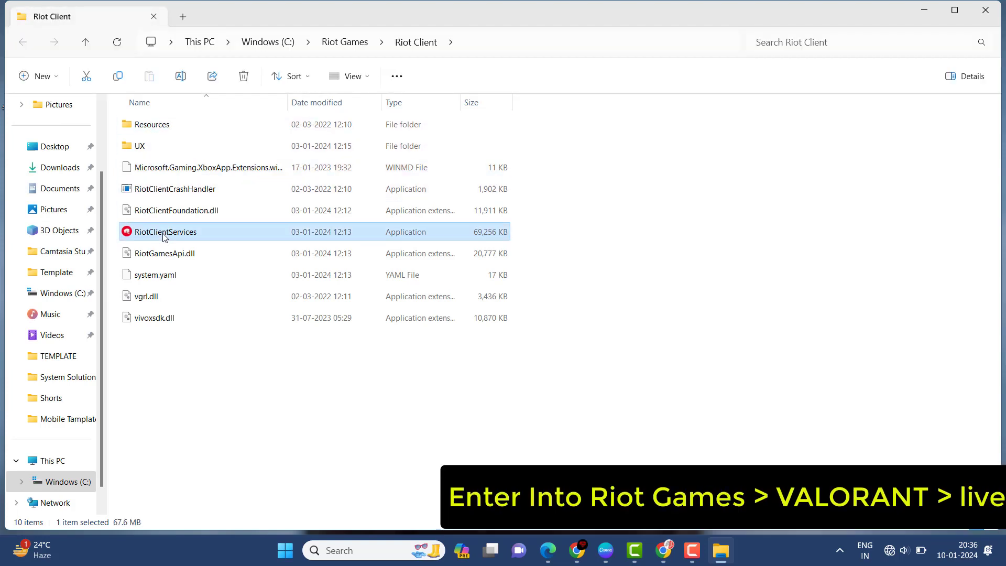
- Go up to the Riot Games folder and open the live folder inside VALORANT
click(345, 43)
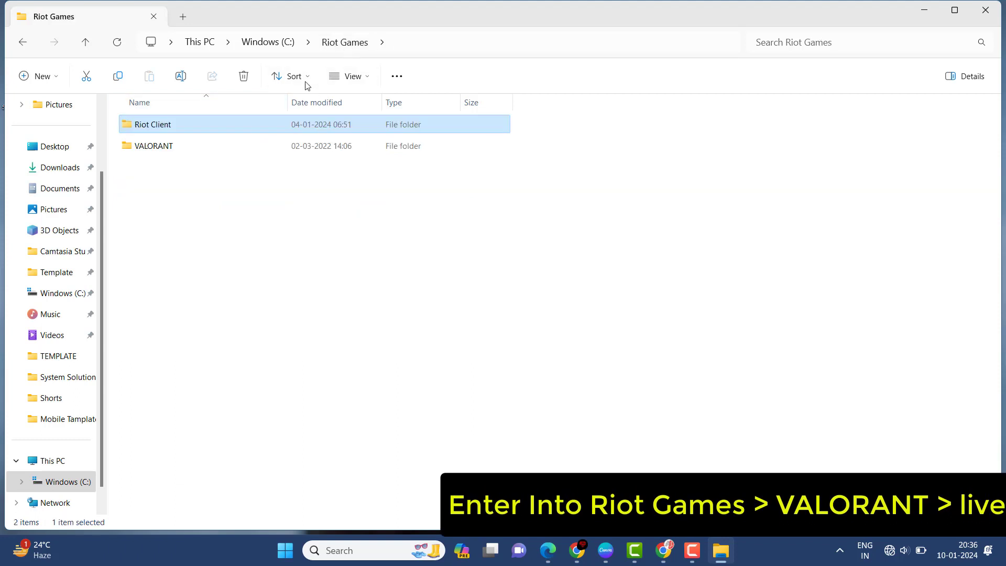
double_click(205, 149)
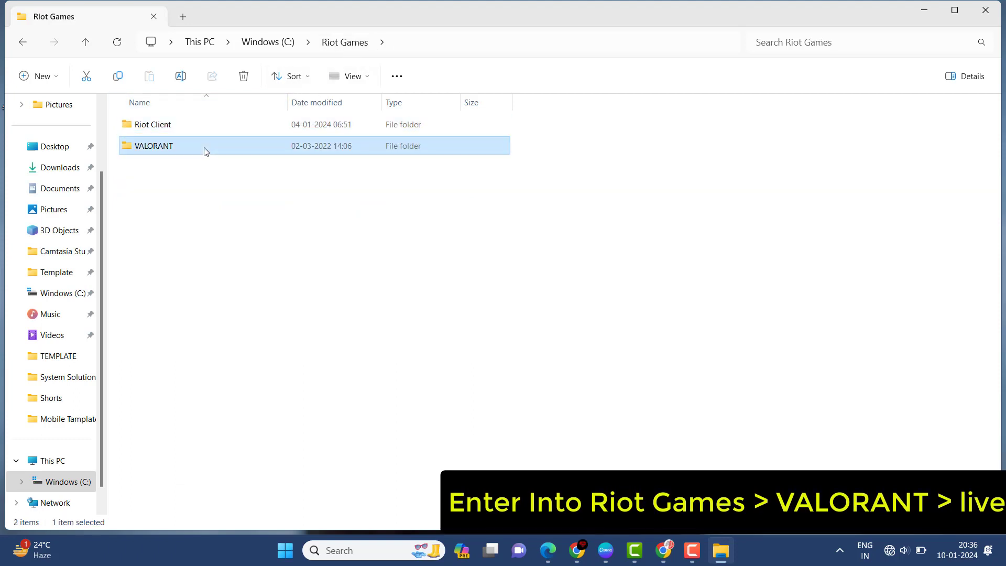
double_click(206, 131)
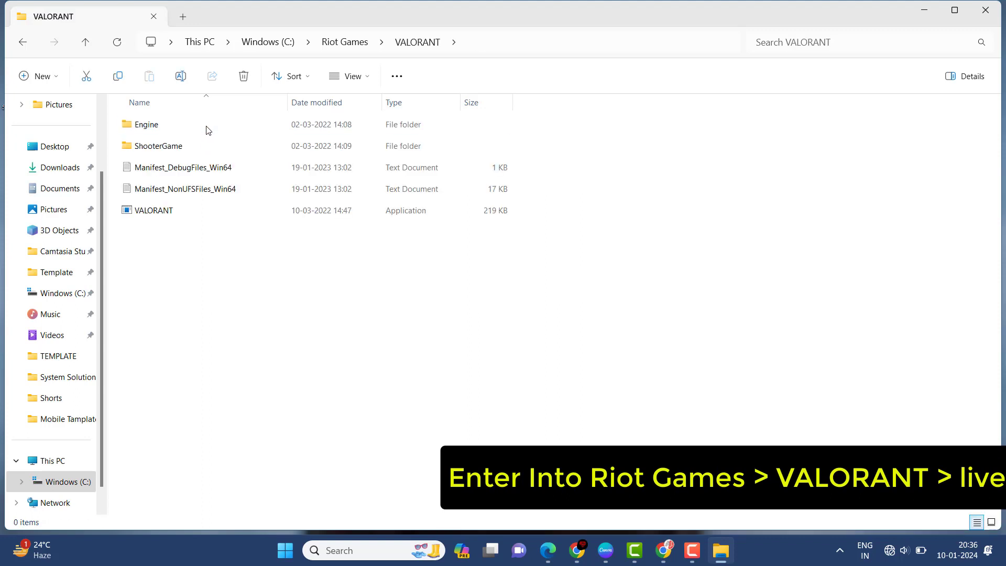
- Open the compatibility properties of the VALORANT application in the live folder
click(205, 212)
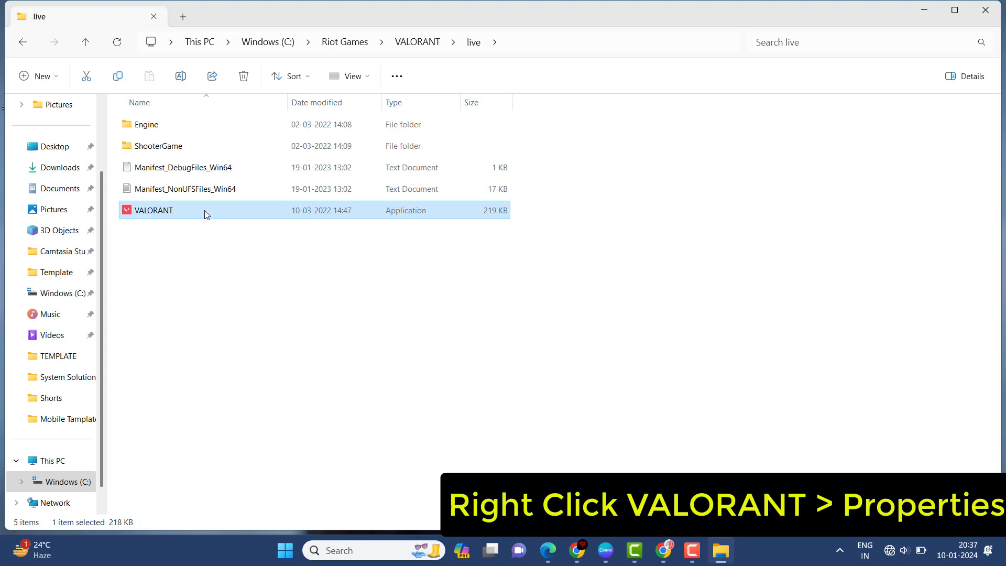
right_click(204, 209)
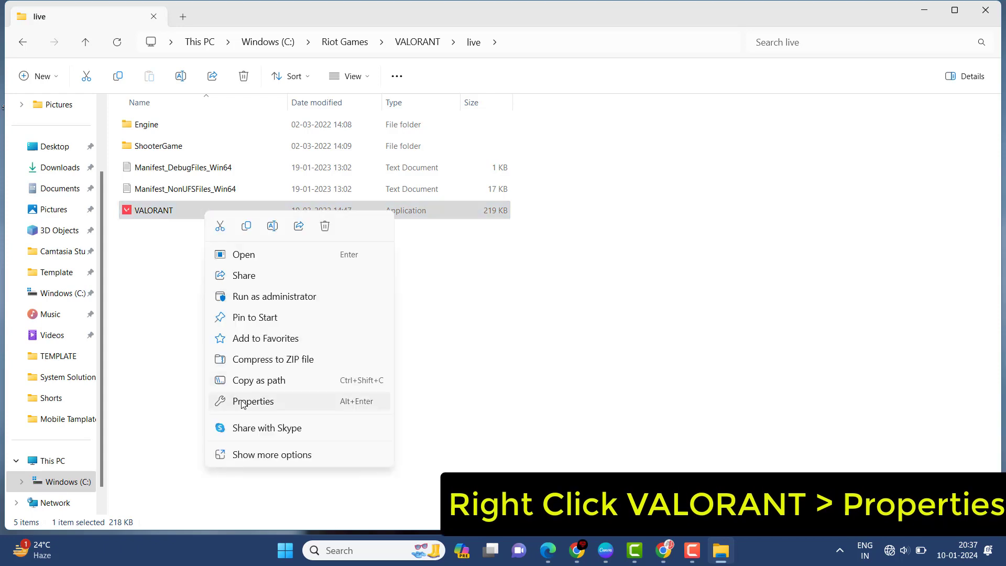
click(242, 402)
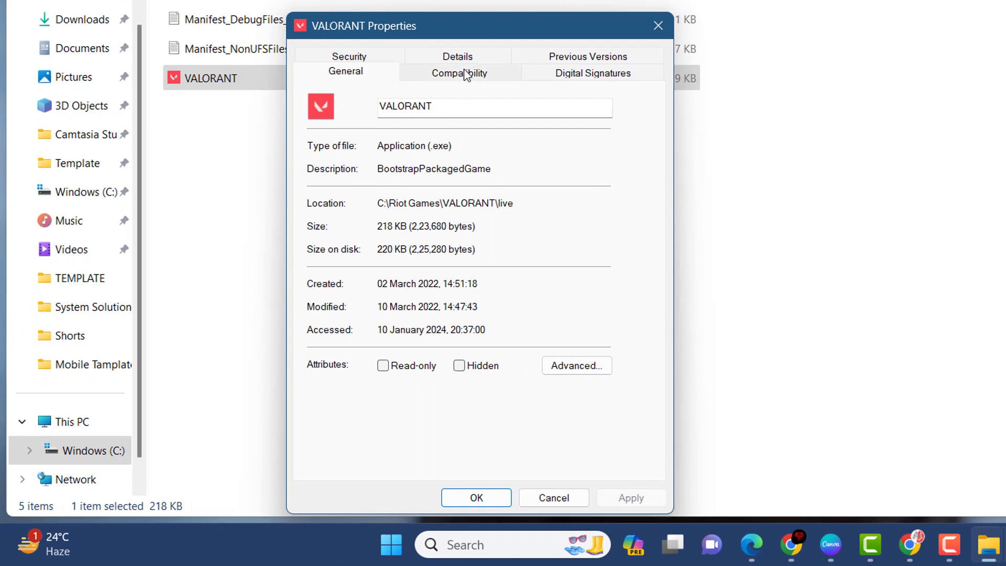
click(466, 75)
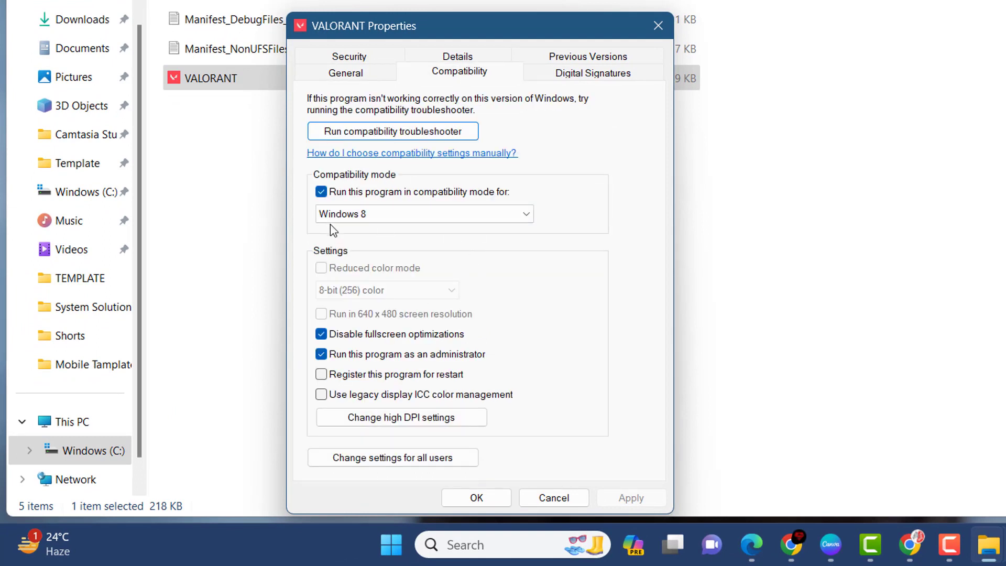
- Set VALORANT to run in compatibility mode for Windows 8, apply the settings, and close its properties and File Explorer
click(321, 193)
click(323, 194)
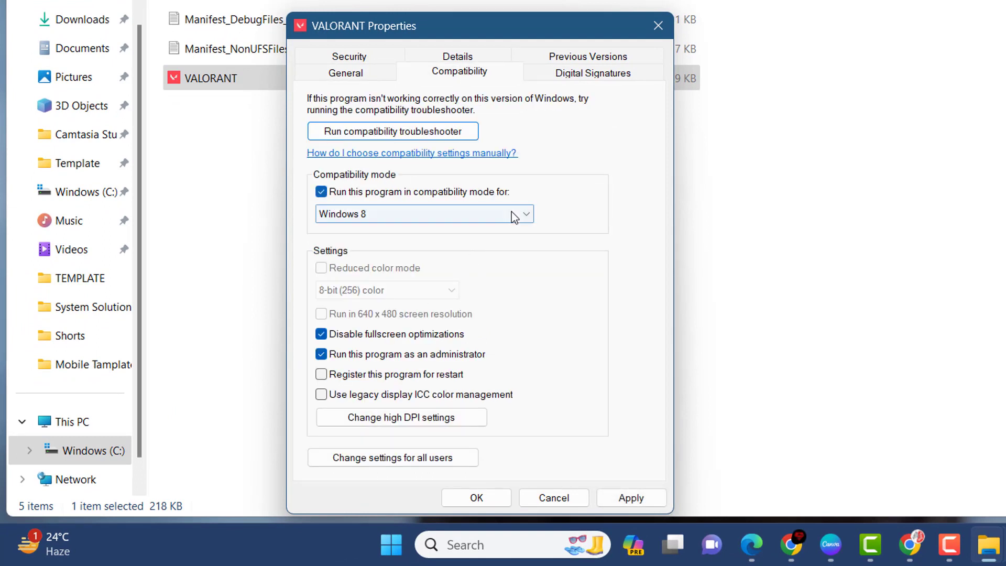
click(513, 216)
click(461, 276)
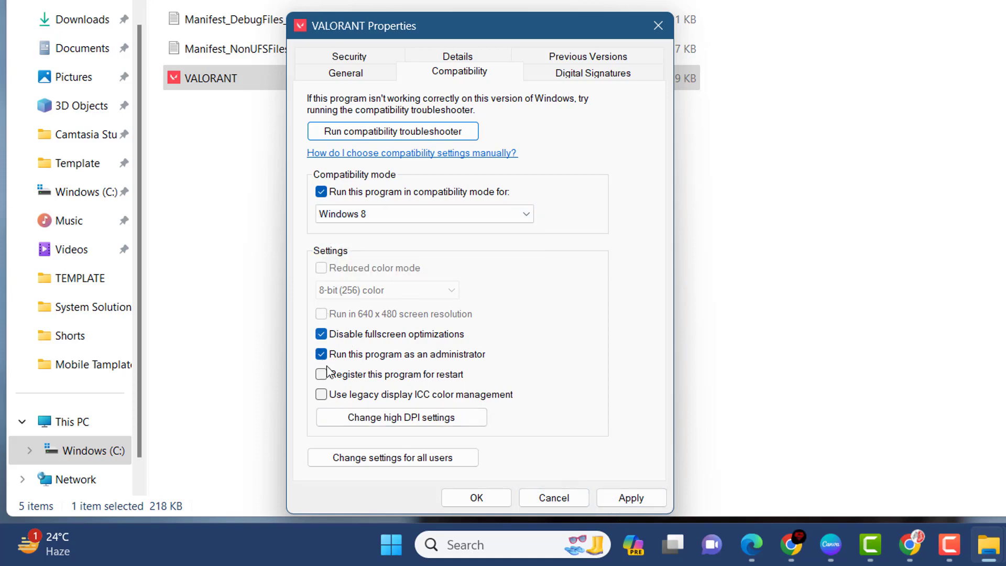
click(629, 497)
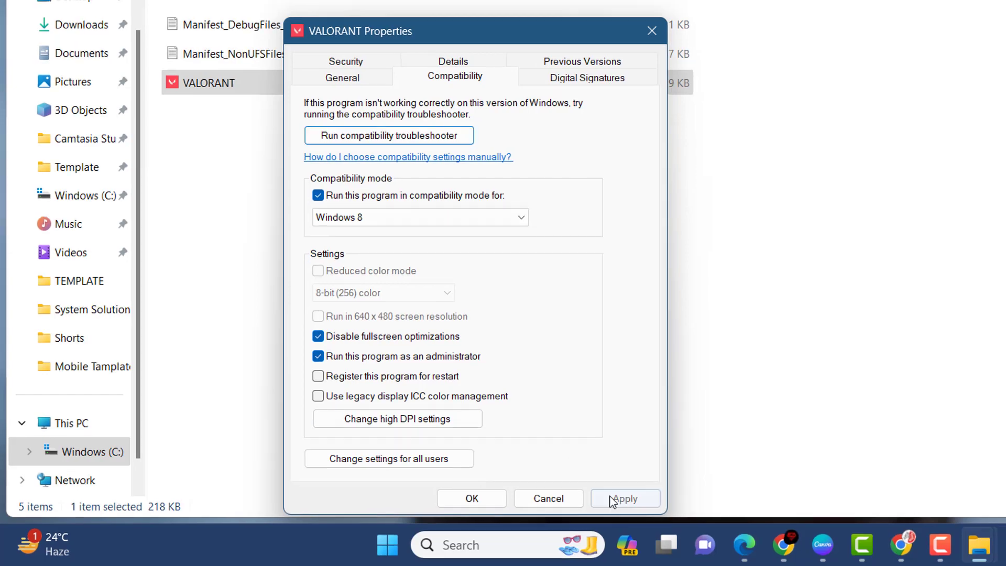
click(477, 497)
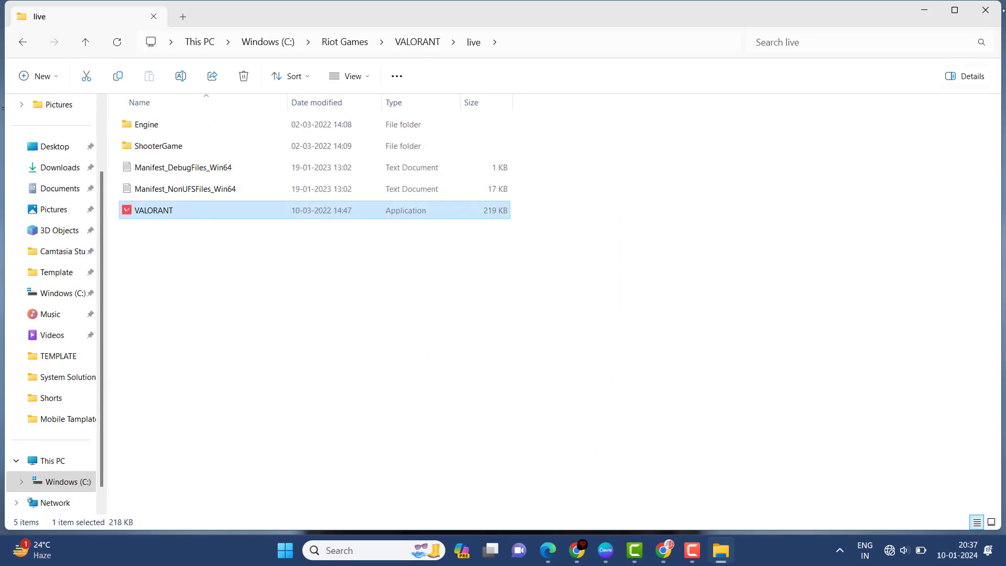
click(985, 11)
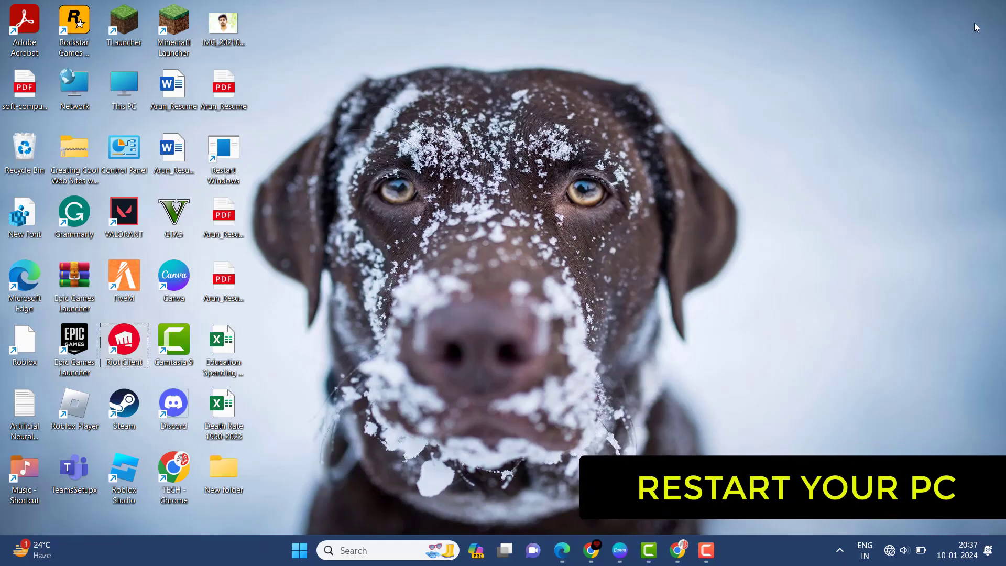
- Restart the computer through the Shut Down Windows dialog
key(alt+F4)
click(588, 215)
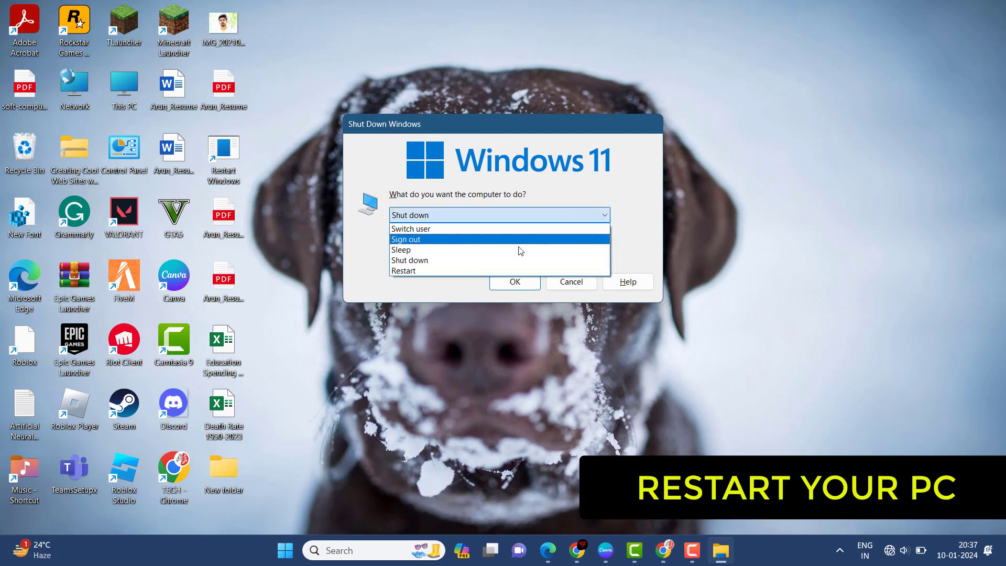
click(458, 270)
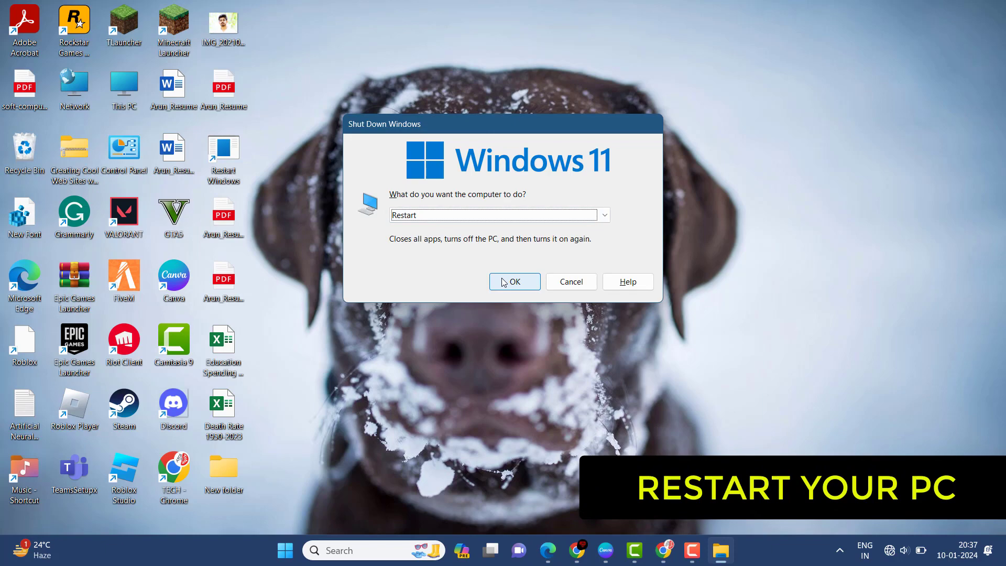
click(504, 283)
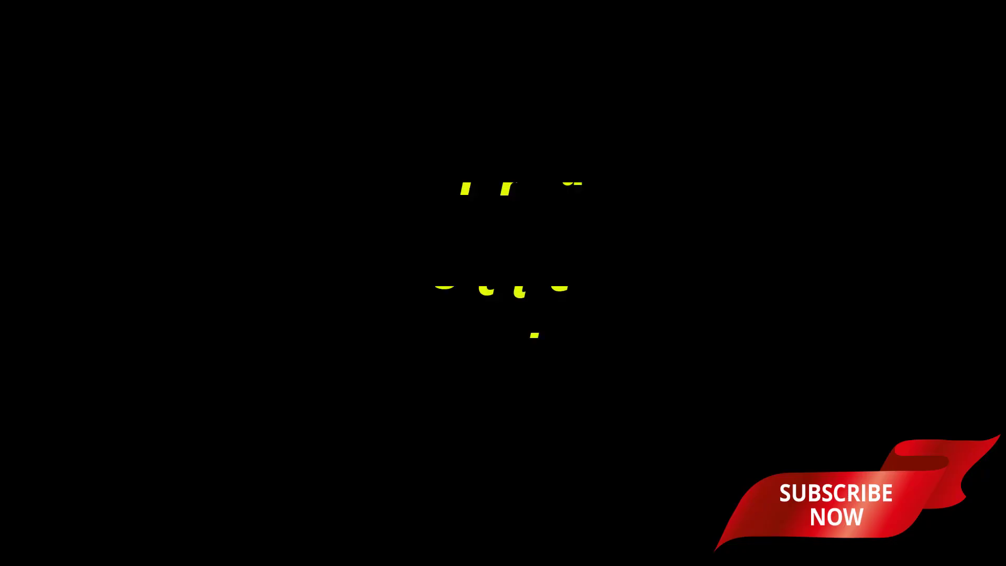